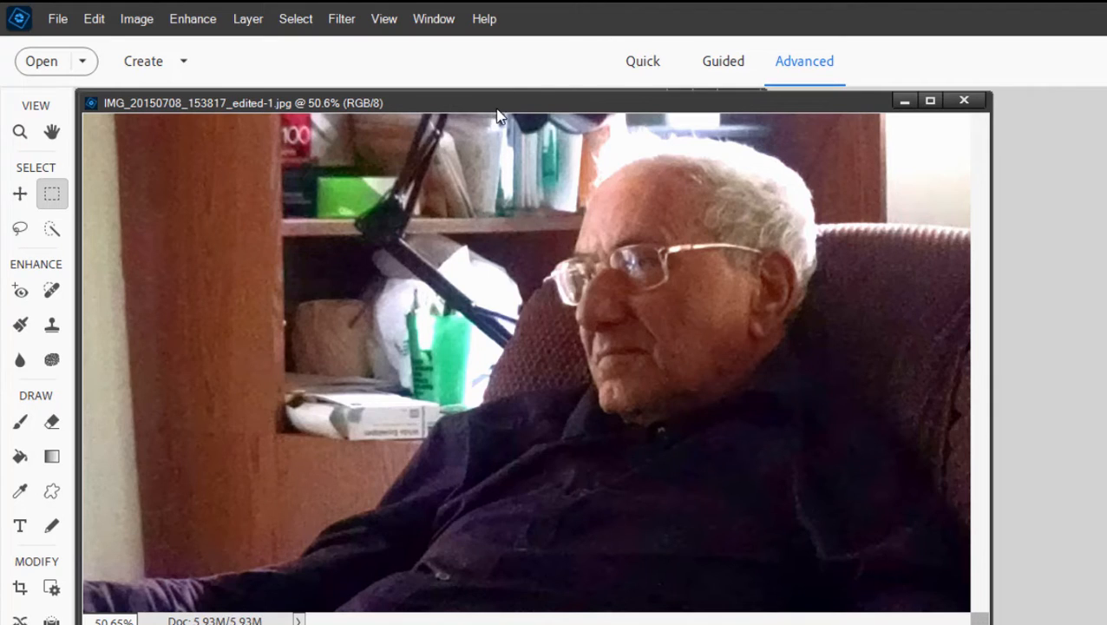
Set the layout of the open photos to All Floating.
left_click_drag(495, 109, 643, 143)
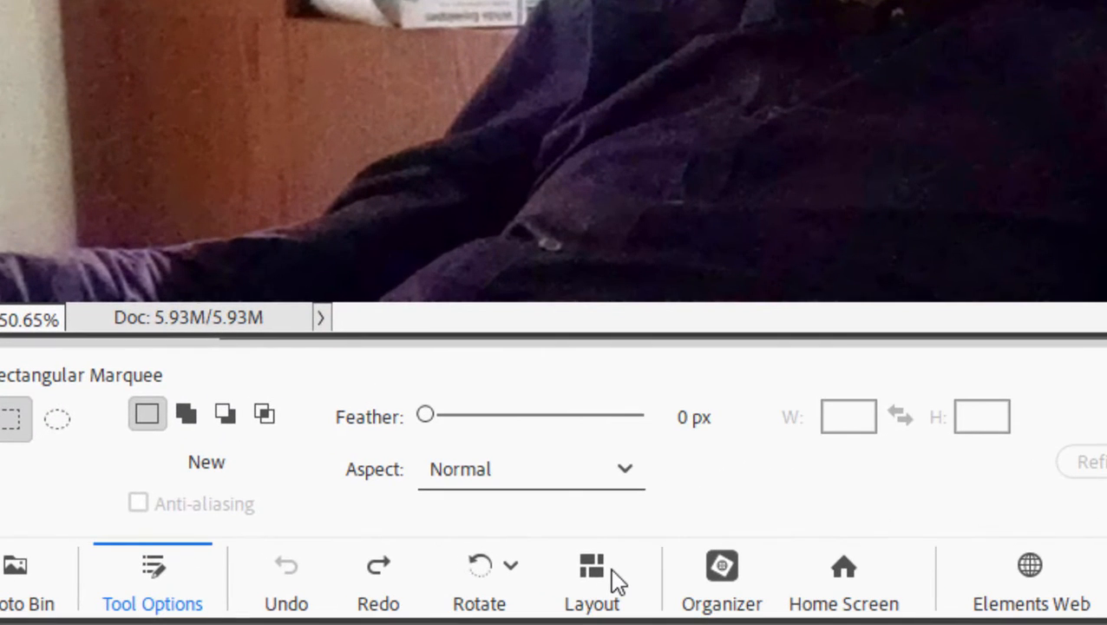
left_click(594, 582)
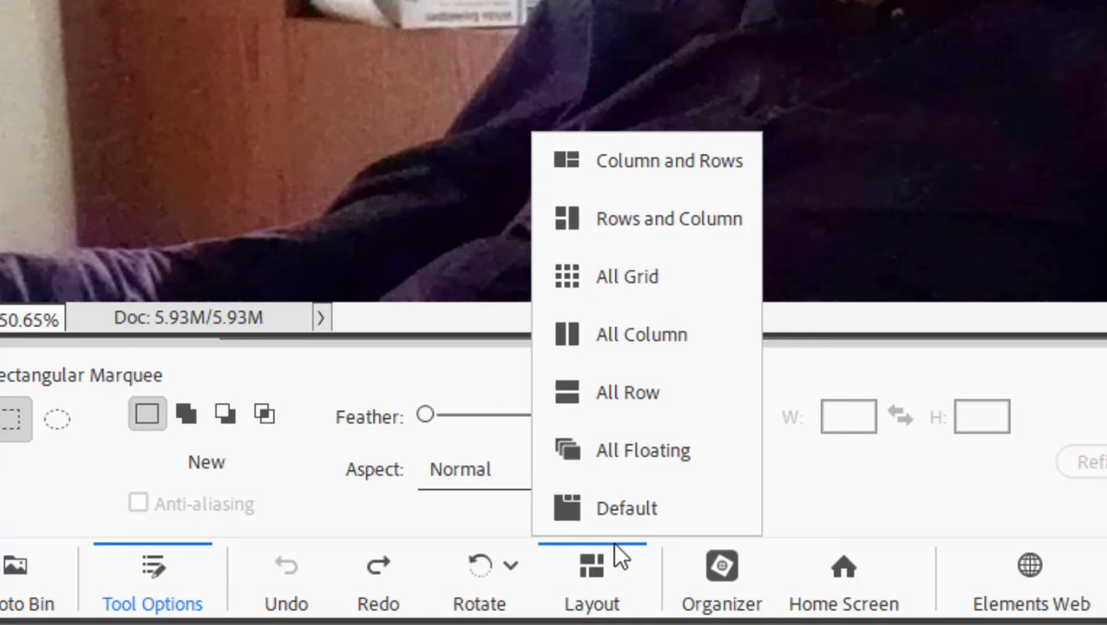
left_click(656, 454)
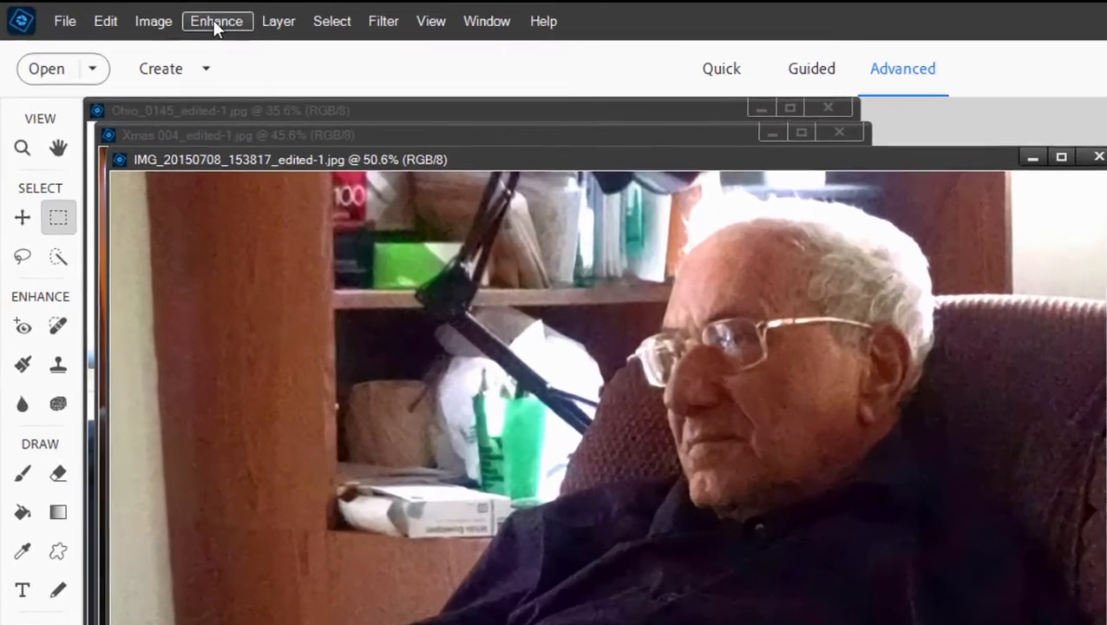
Apply Auto Smart Fix to the armchair portrait, undo it for comparison, and reapply it.
left_click(146, 15)
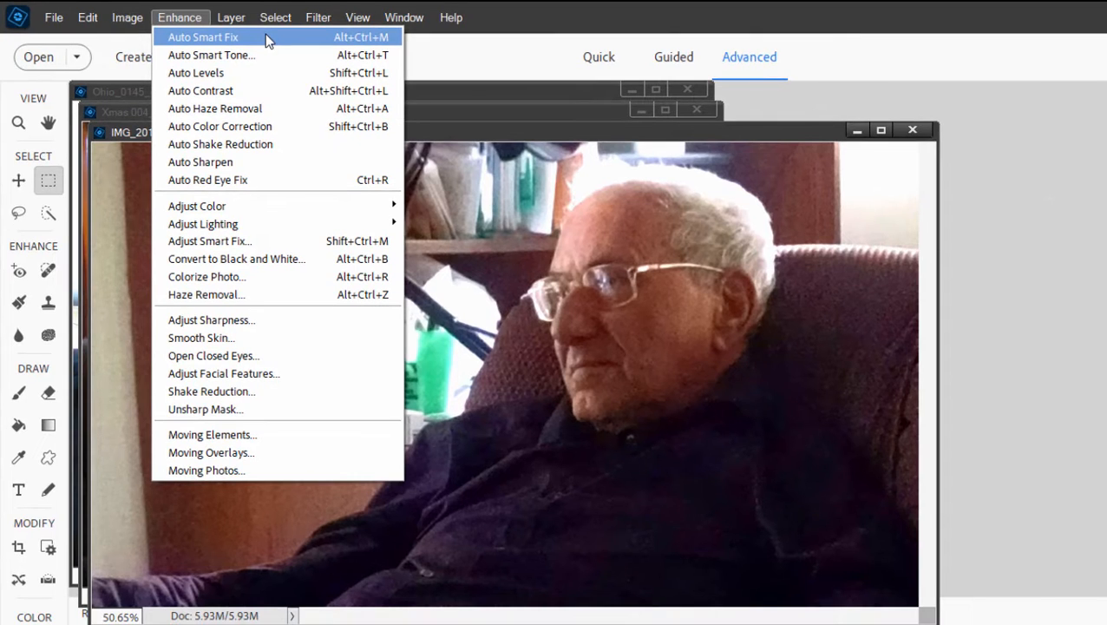
left_click(266, 37)
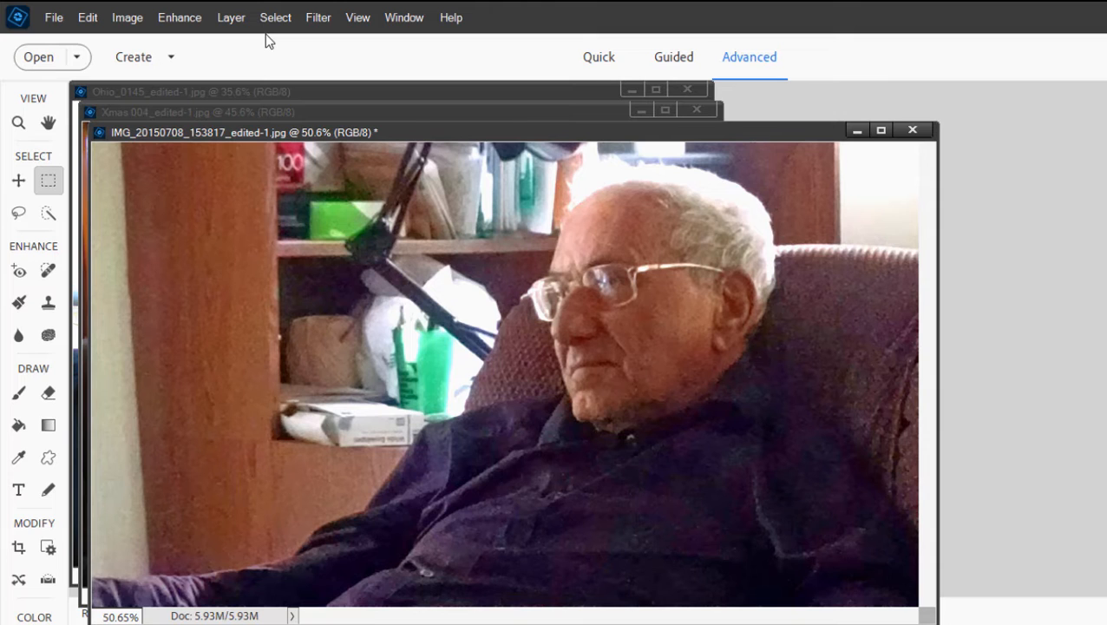
key("ctrl+z")
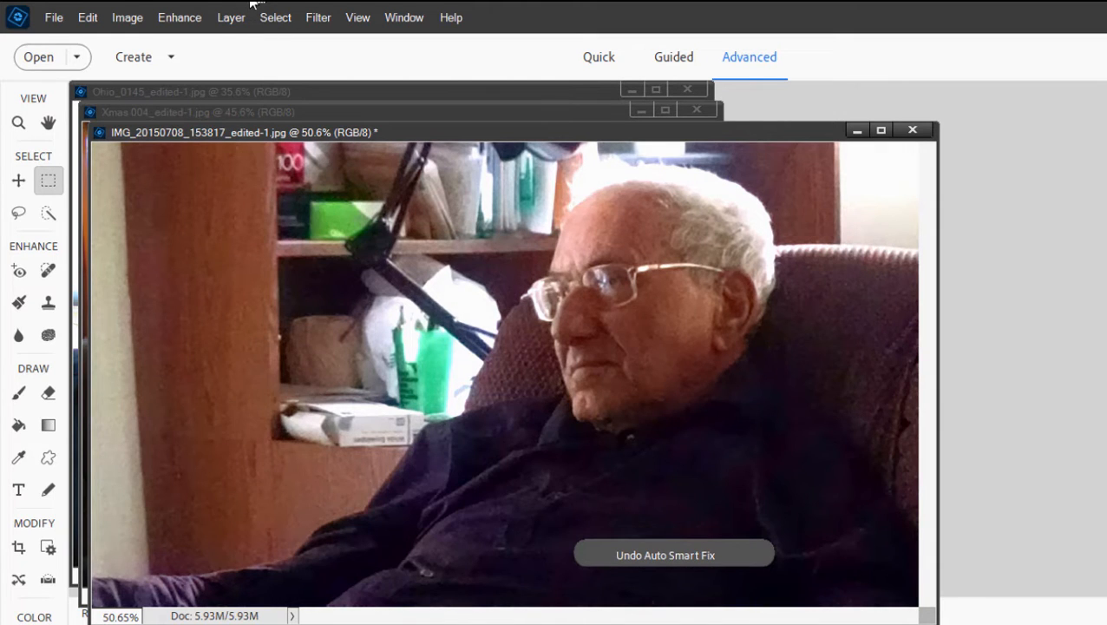
left_click(183, 16)
left_click(198, 41)
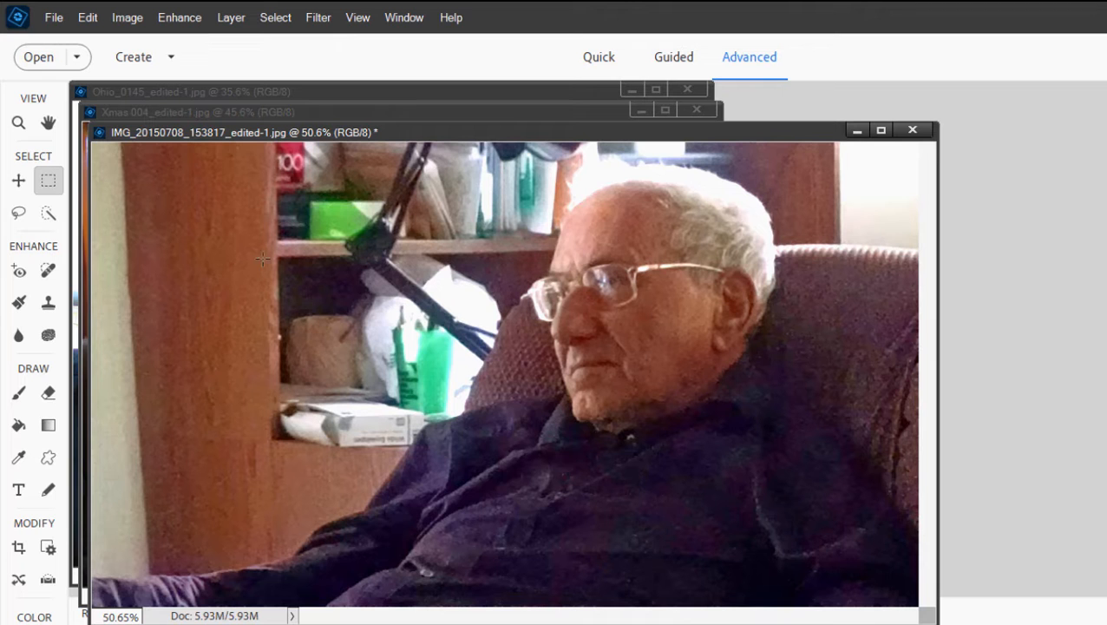
Adjust the portrait's color for skin tone by sampling the man's forehead, comparing the photo with and without the preview.
left_click(185, 18)
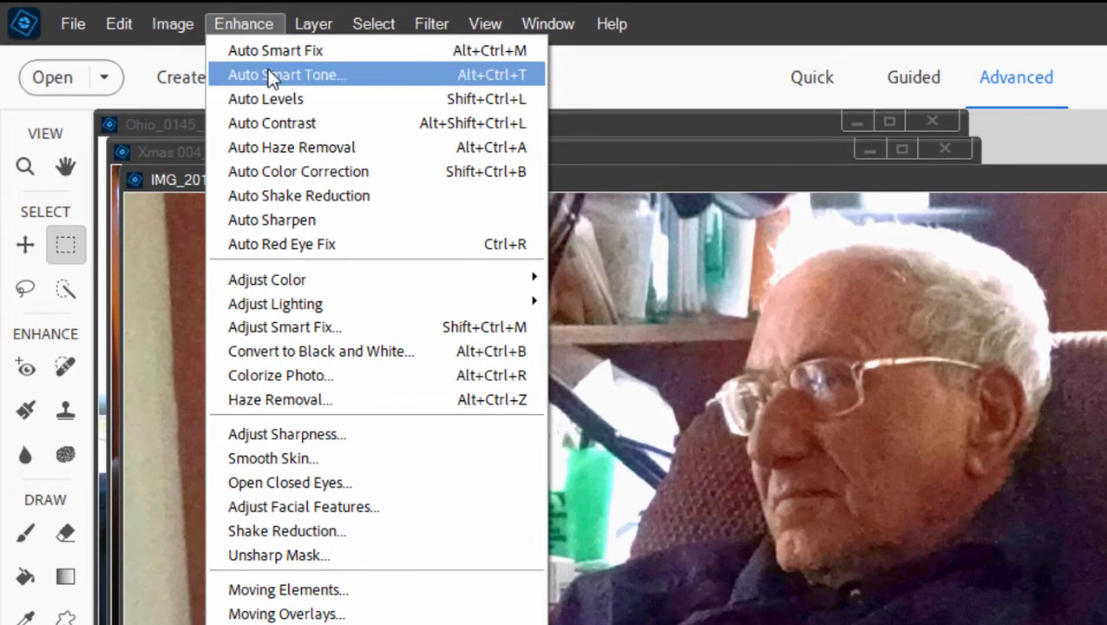
mouse_move(329, 286)
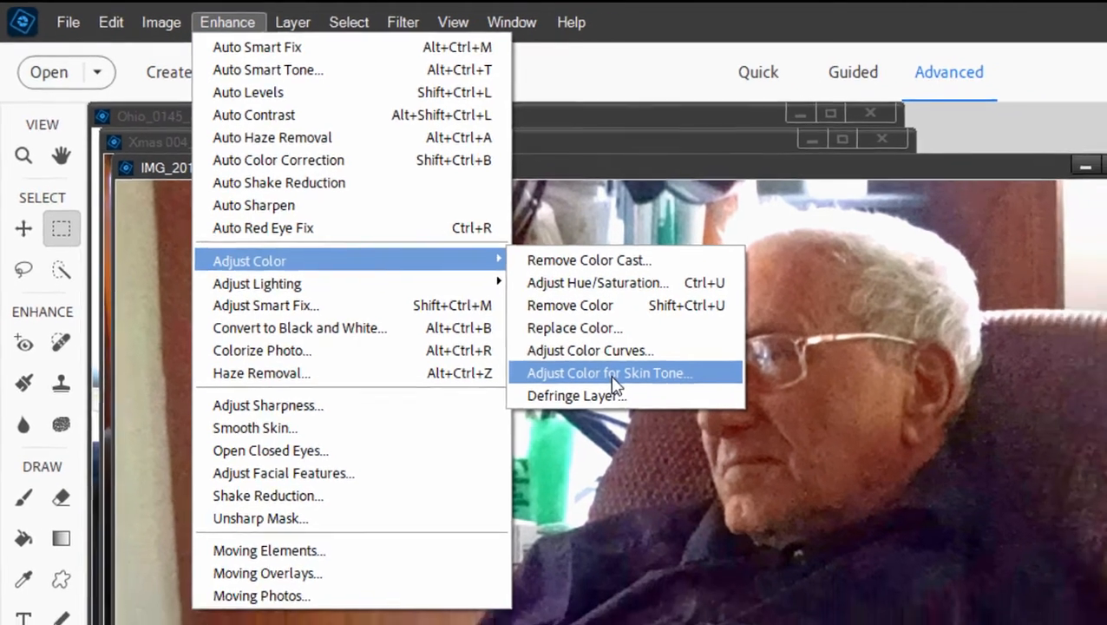
left_click(654, 402)
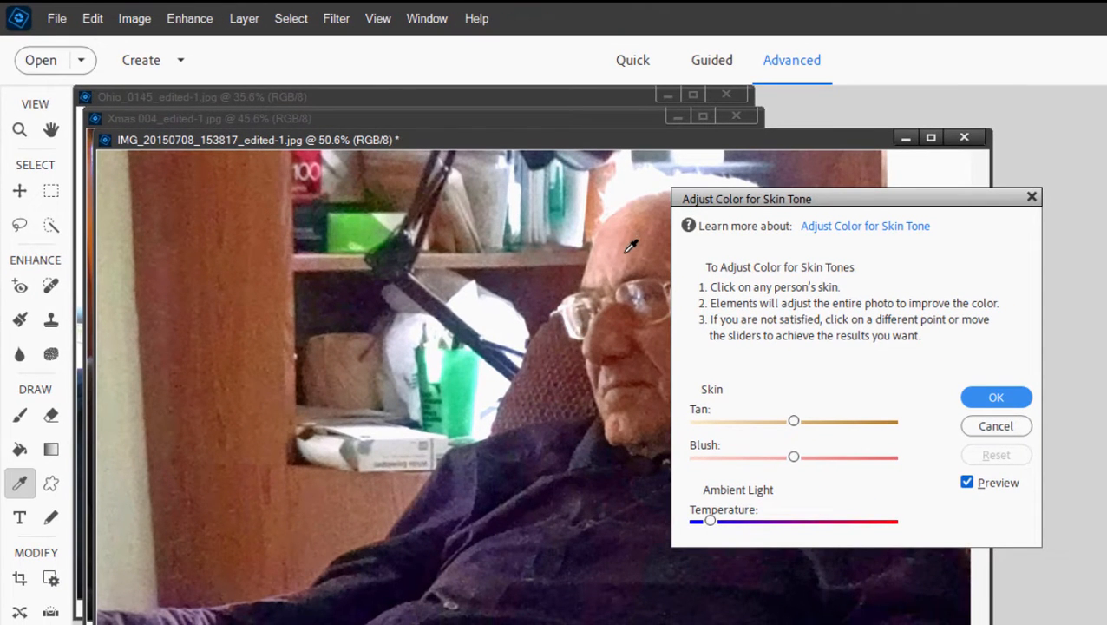
left_click(631, 249)
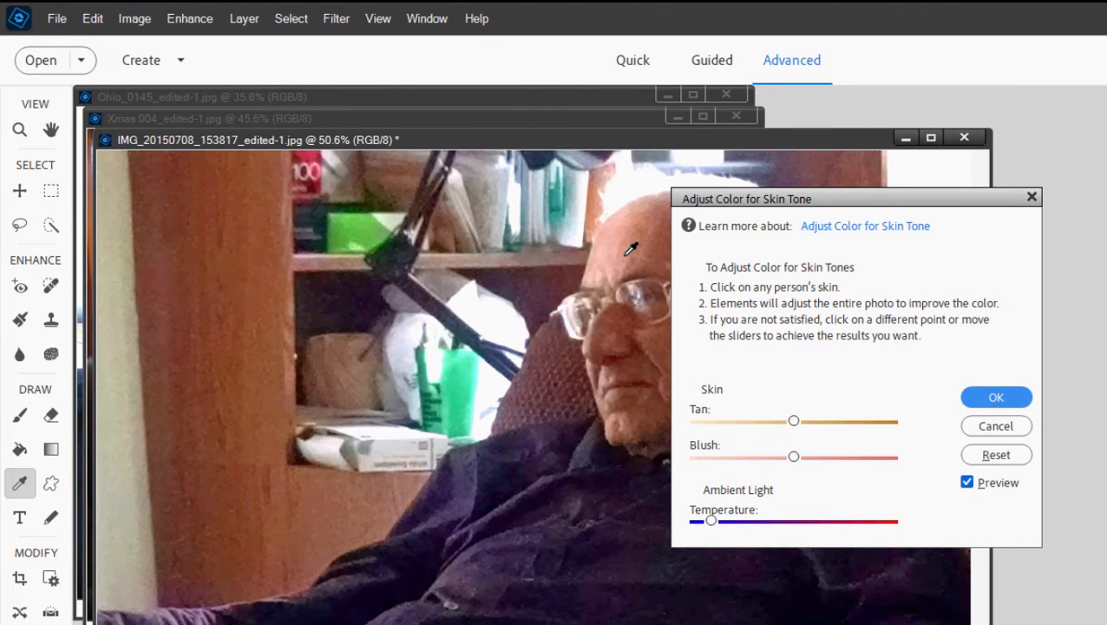
left_click_drag(789, 208, 911, 205)
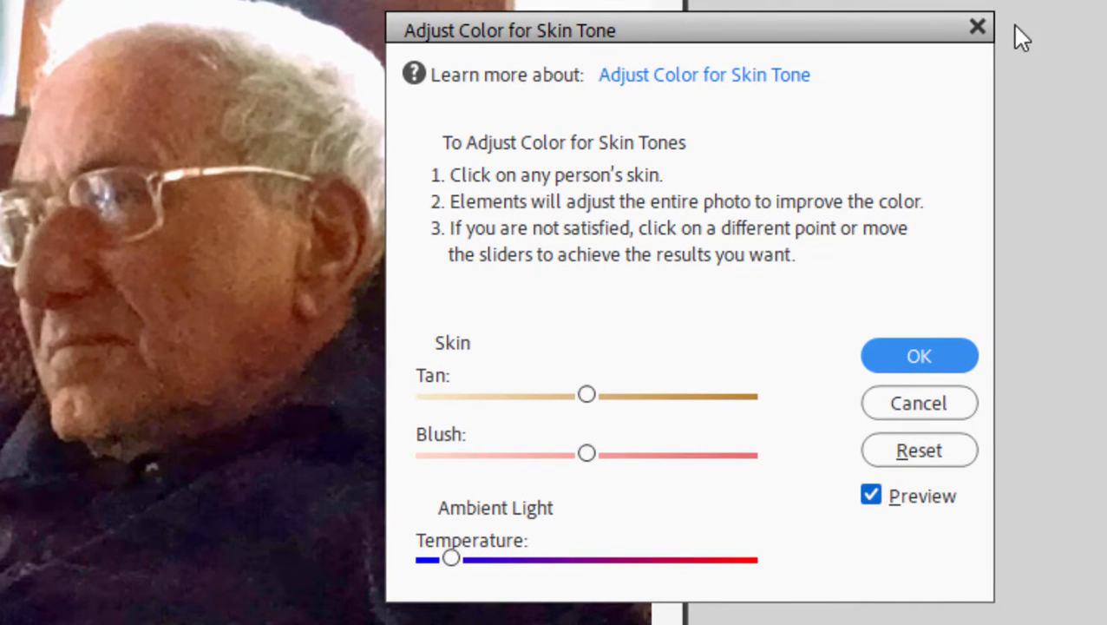
left_click(872, 497)
left_click(872, 496)
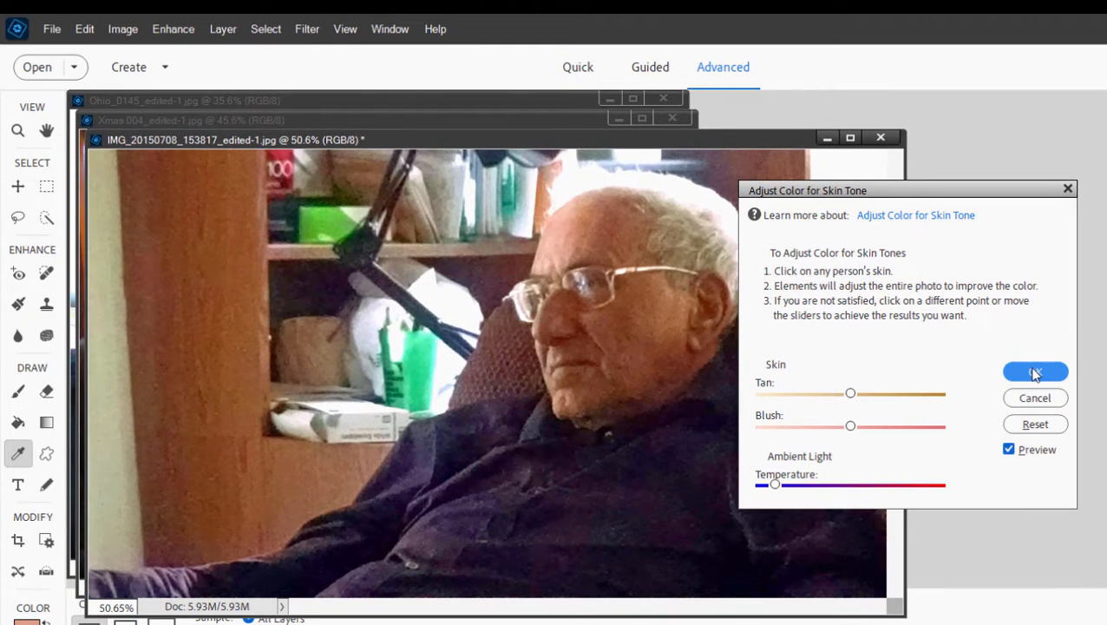
left_click(1034, 373)
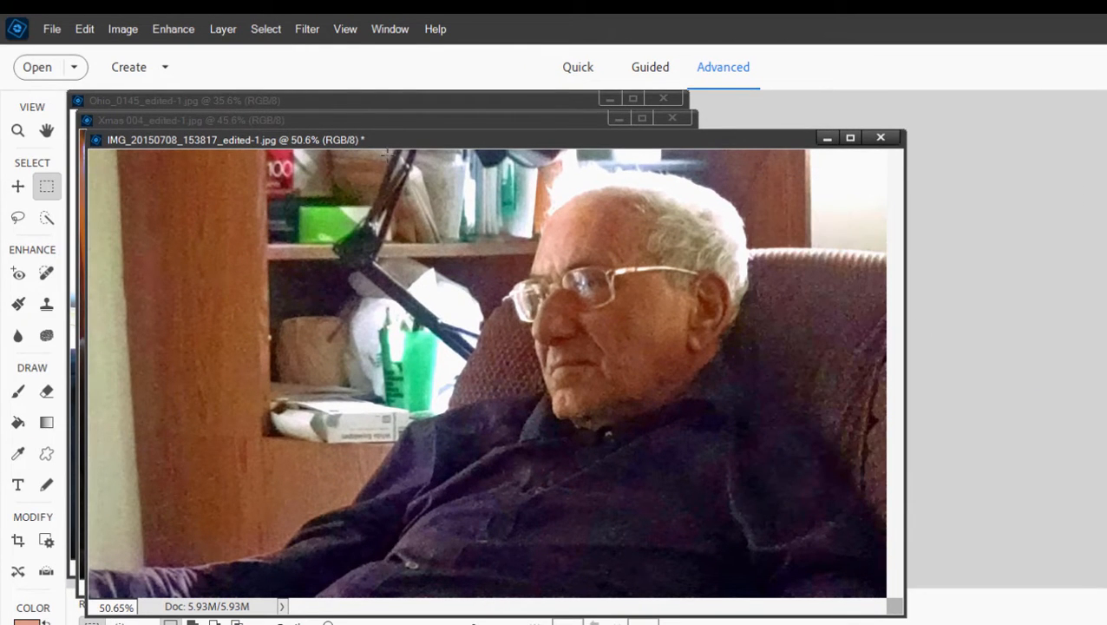
Apply Auto Sharpen to the armchair portrait and close the photo without saving its changes.
left_click(171, 29)
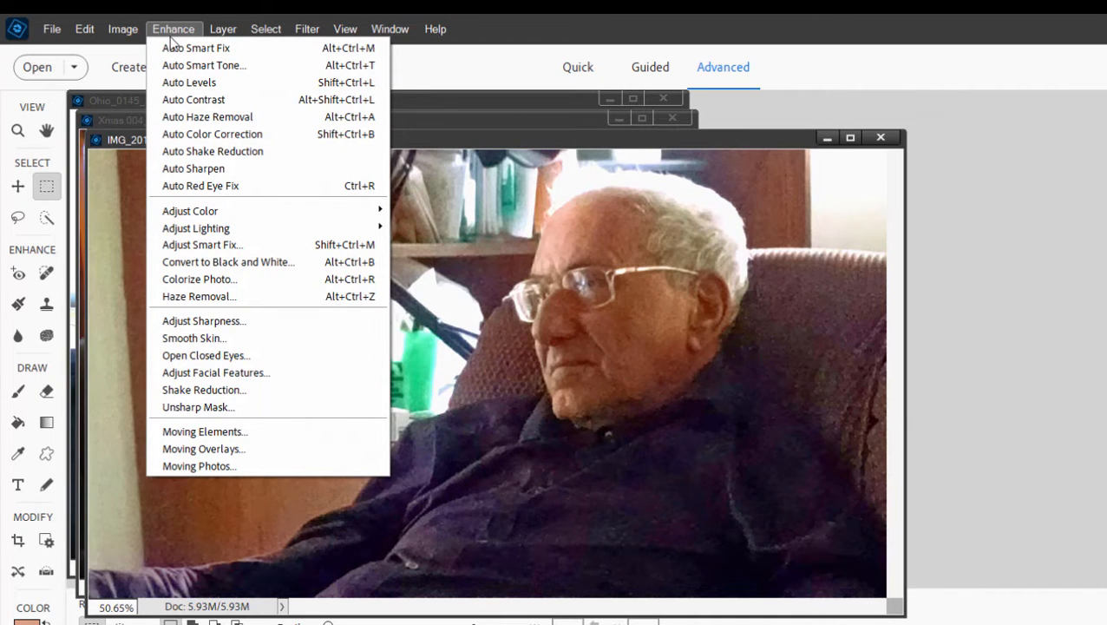
left_click(189, 170)
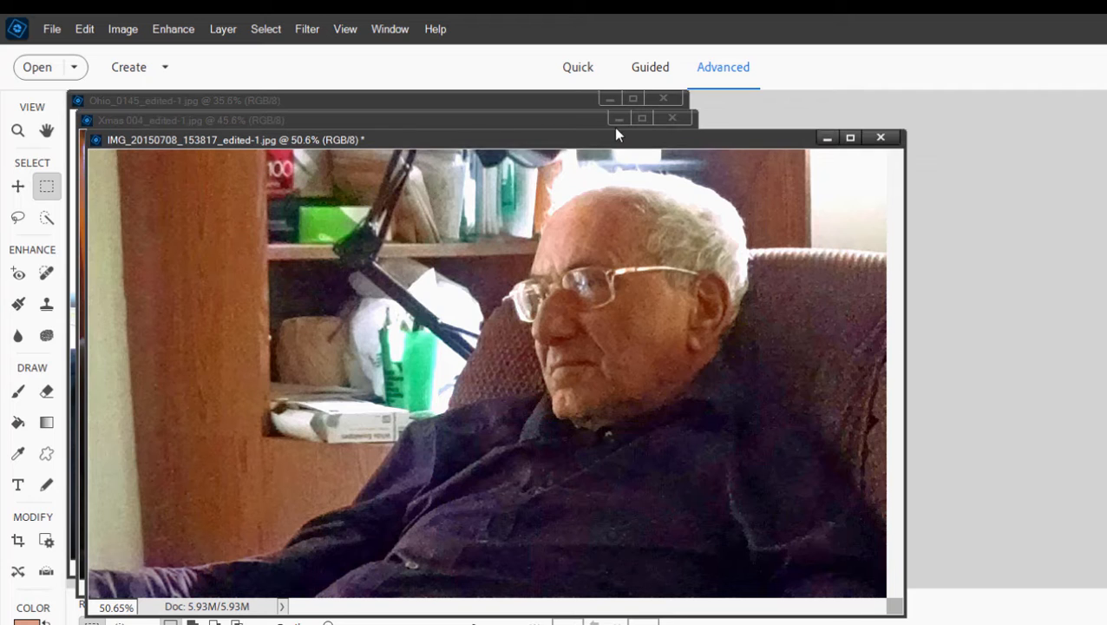
left_click(880, 137)
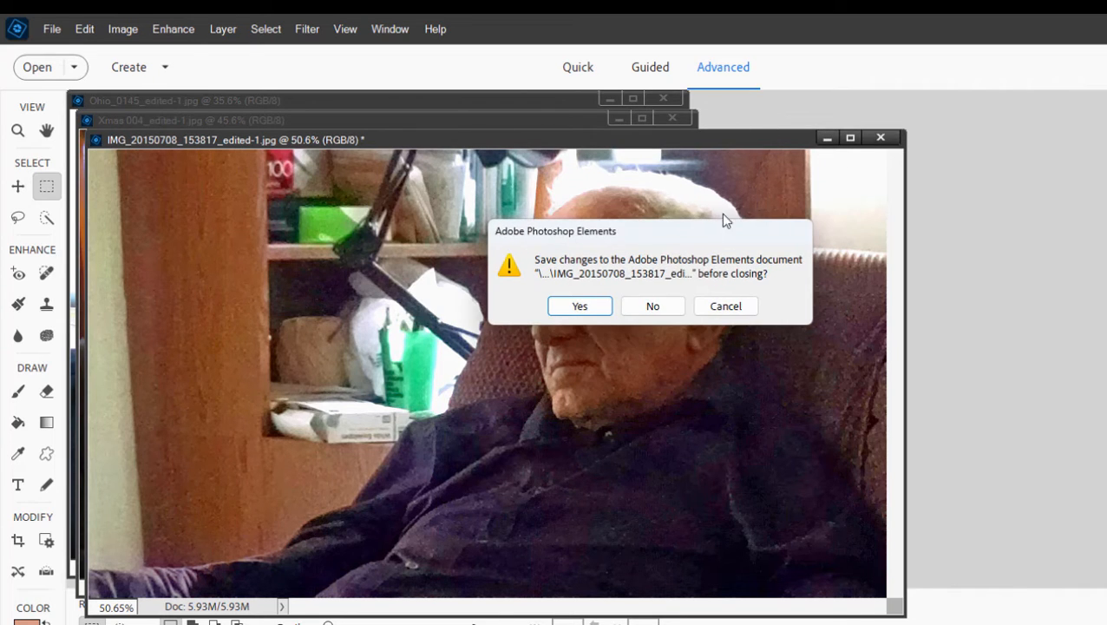
left_click(651, 305)
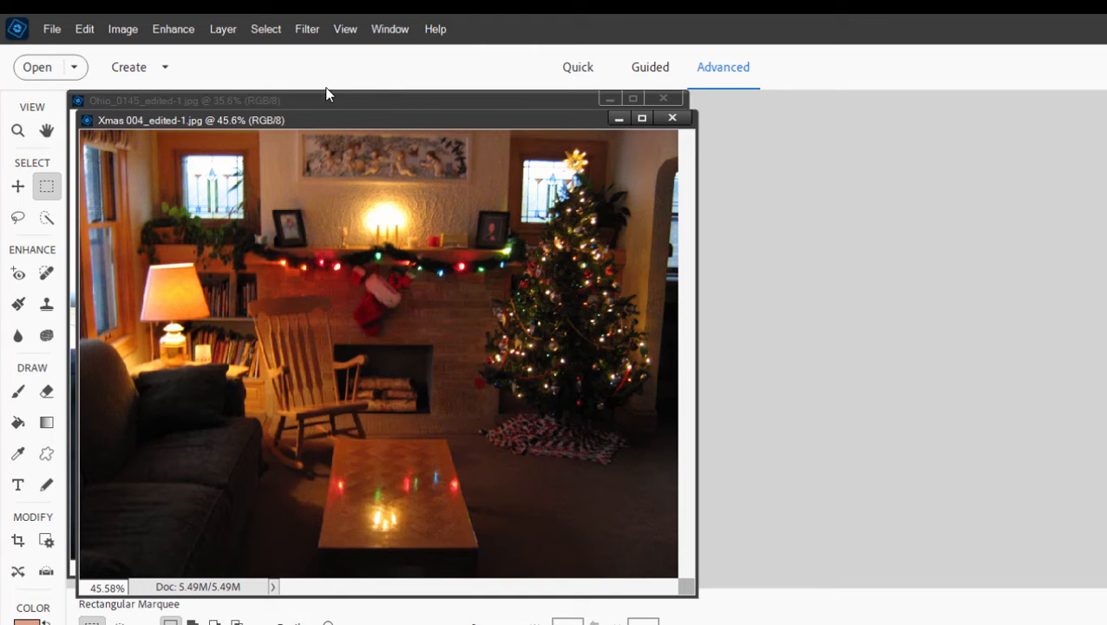
Preview Shadows/Highlights on the Christmas living room photo with Lighten Shadows at 35%, cancel the adjustment, and close the photo.
left_click(178, 30)
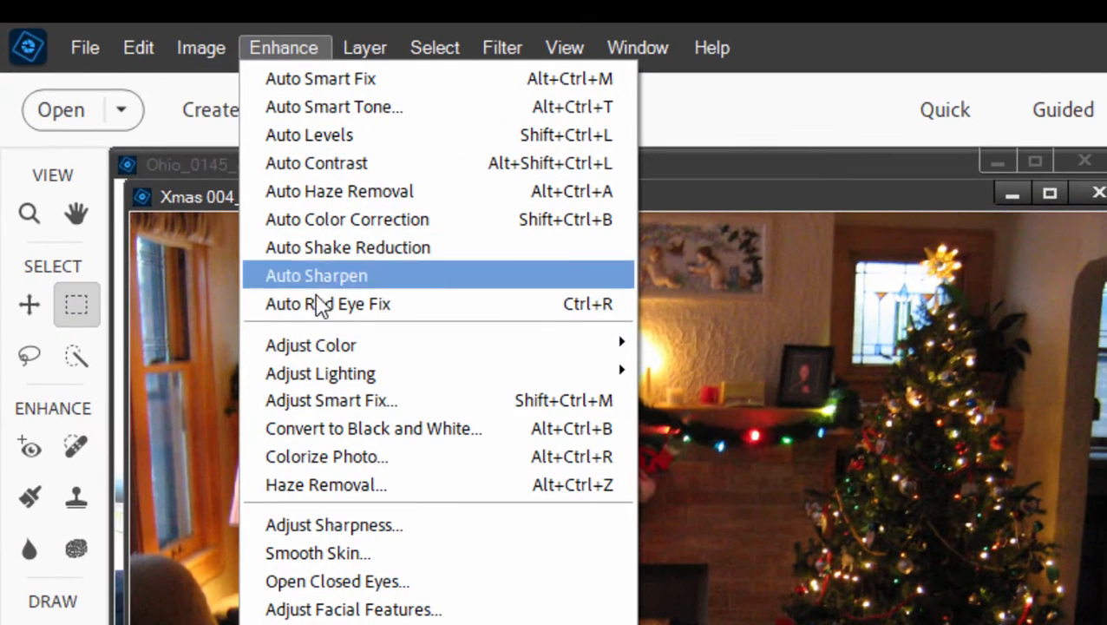
mouse_move(318, 354)
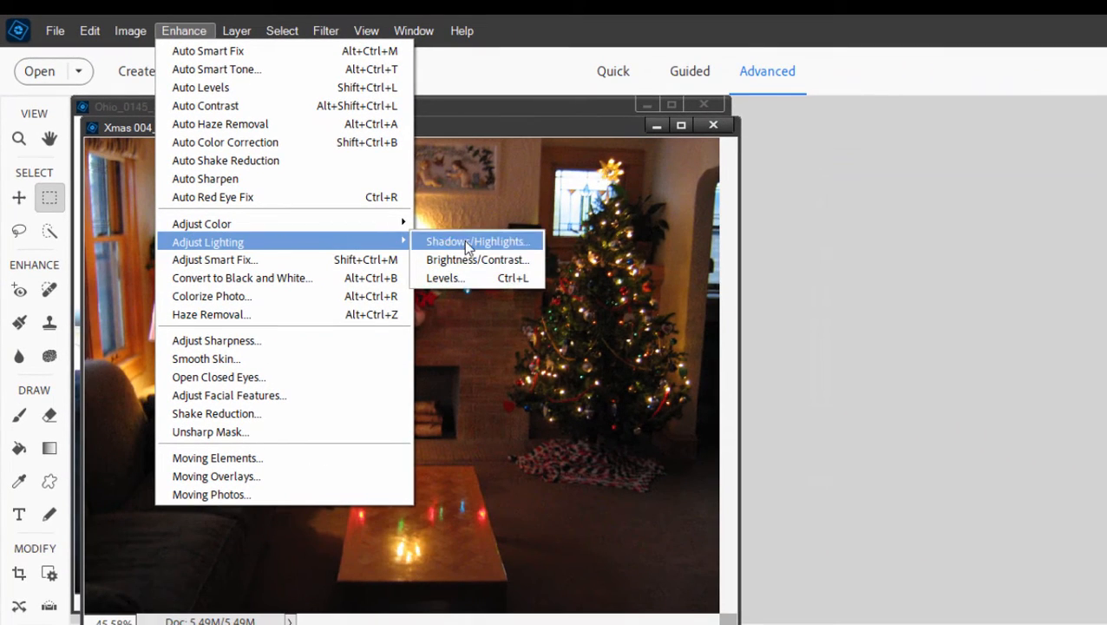
left_click(465, 241)
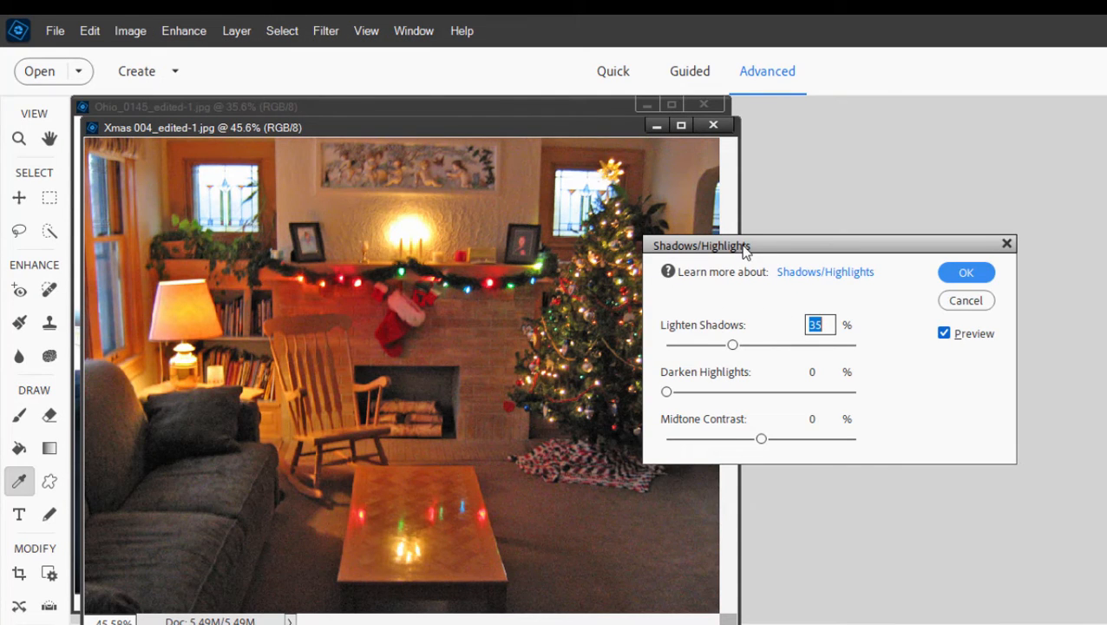
left_click_drag(742, 252, 730, 334)
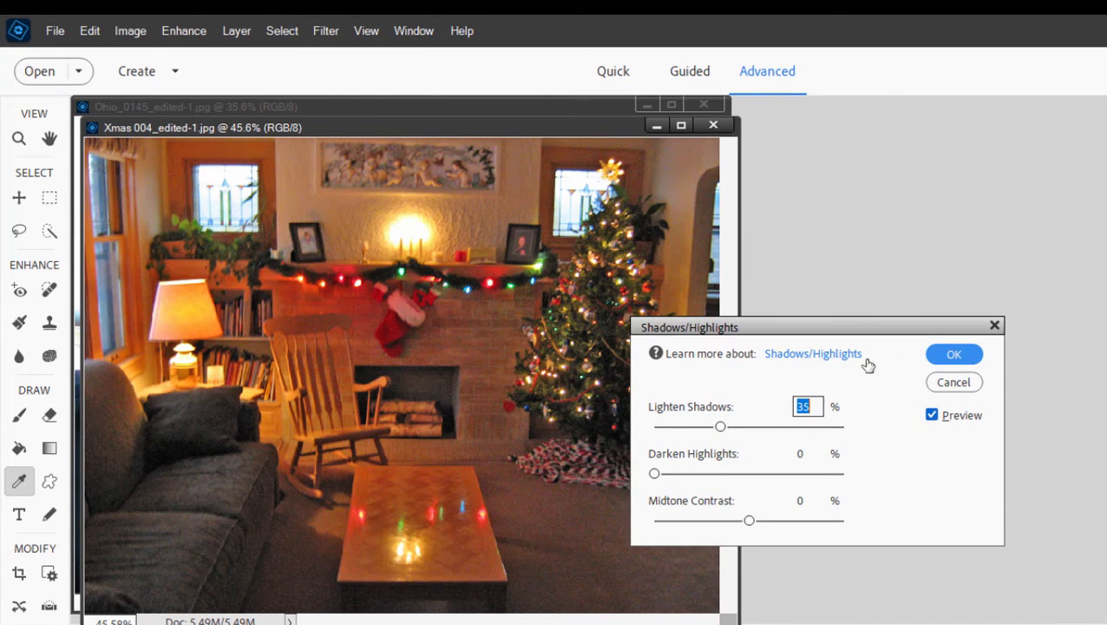
left_click(933, 418)
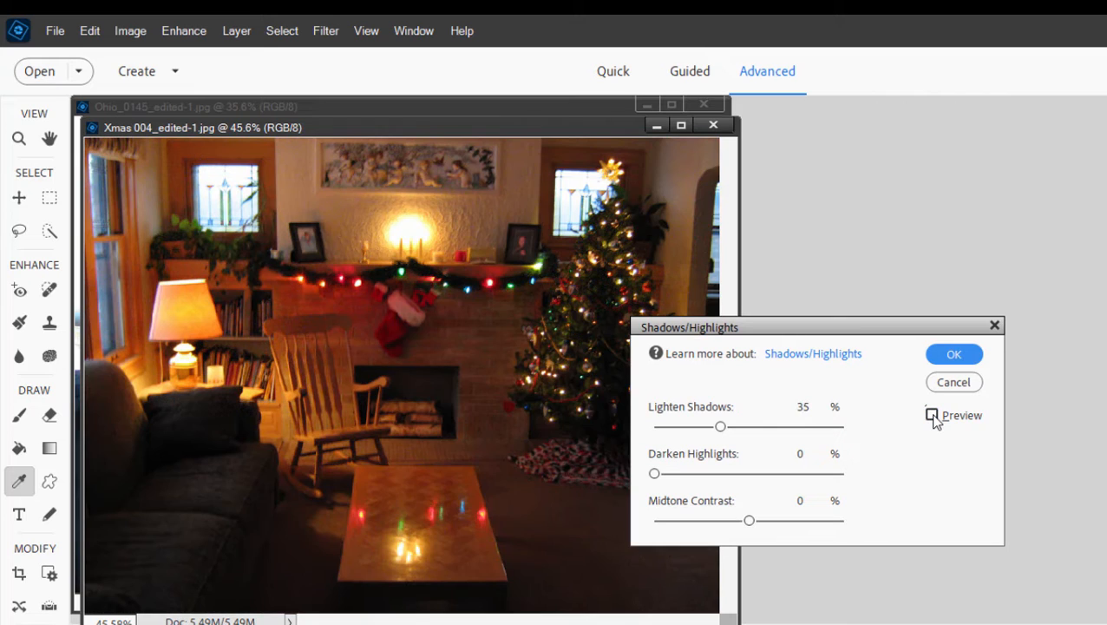
left_click(932, 416)
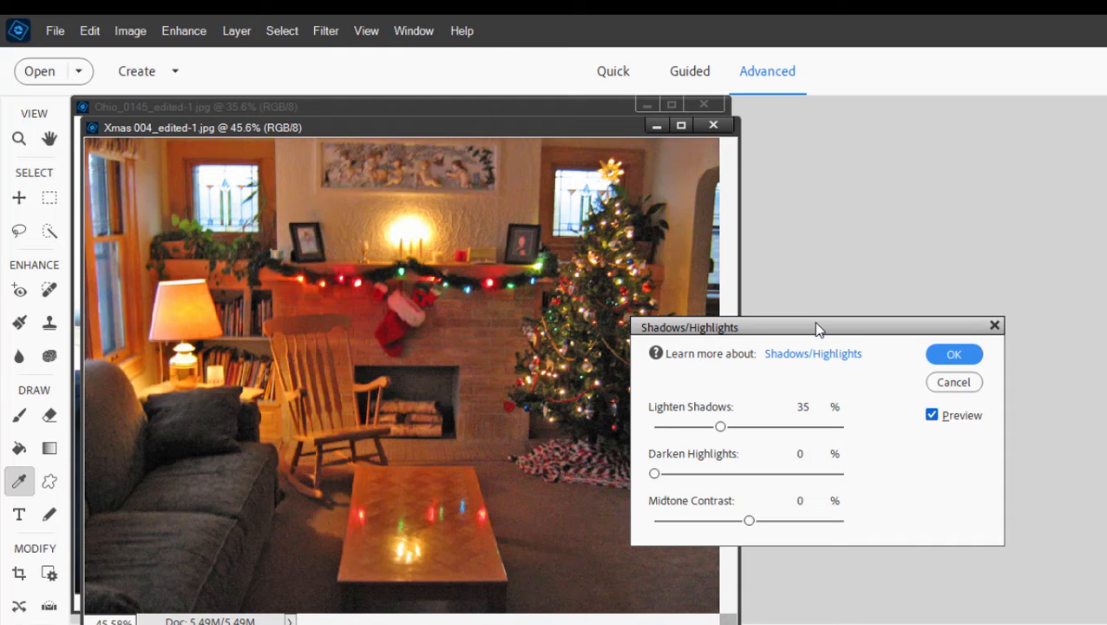
left_click(954, 383)
left_click(713, 125)
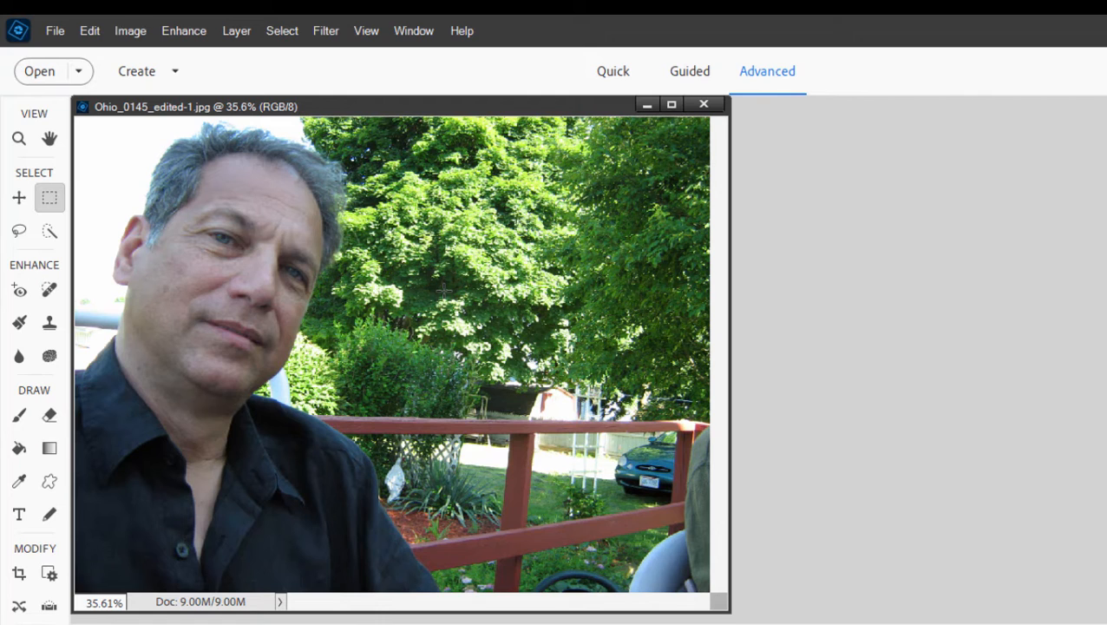
Open the Levels adjustment for the backyard portrait and set the black point on the man's dark shirt near his collar.
left_click(171, 33)
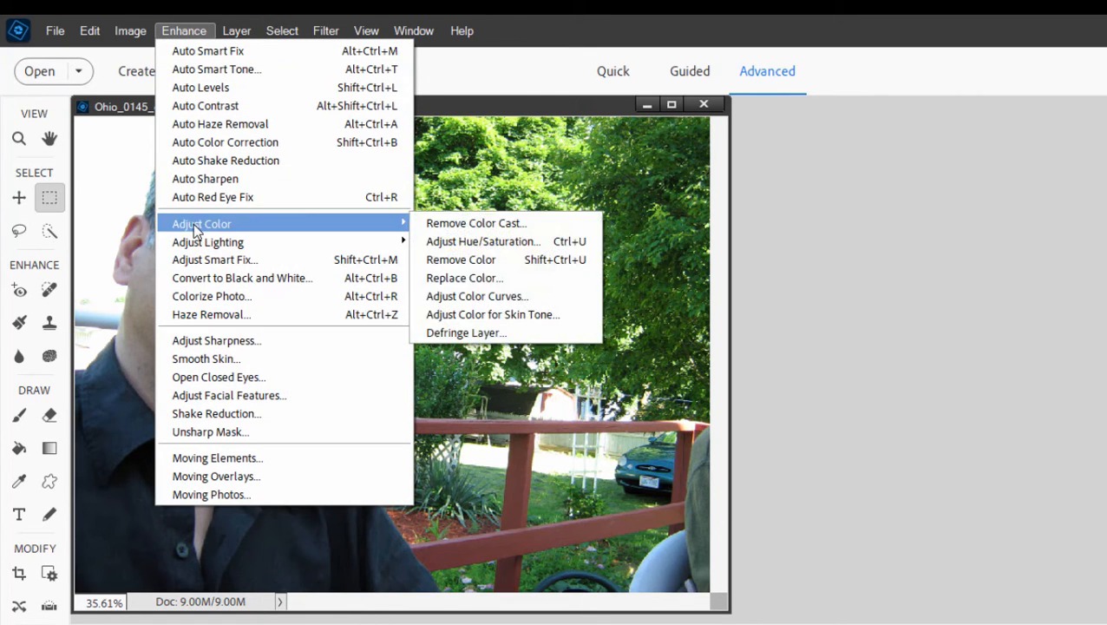
mouse_move(198, 244)
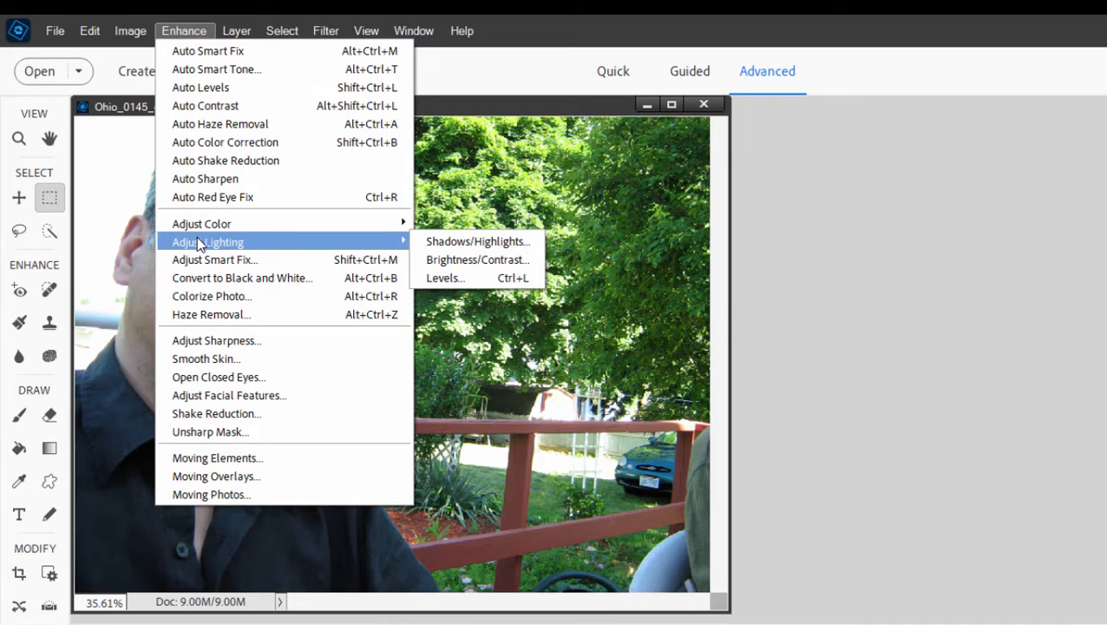
left_click(444, 280)
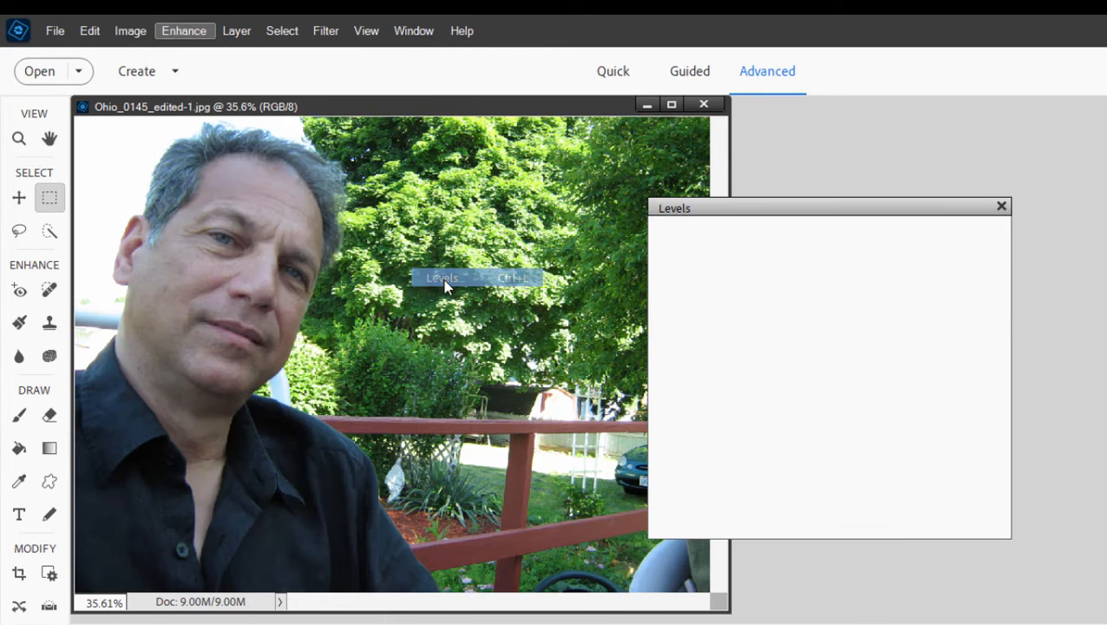
left_click(818, 279)
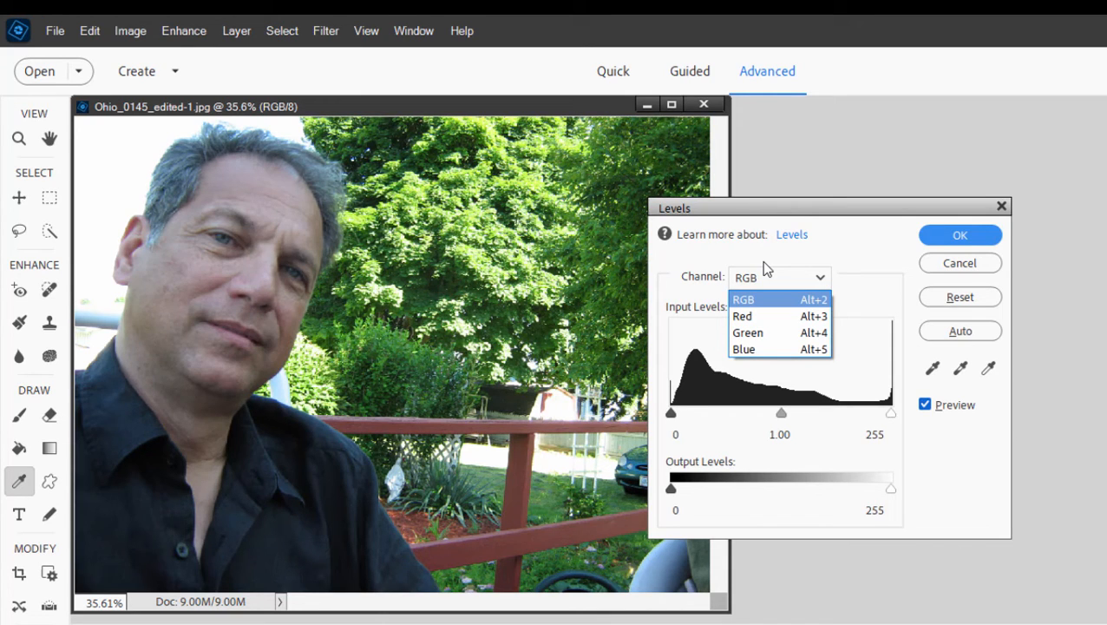
left_click(832, 232)
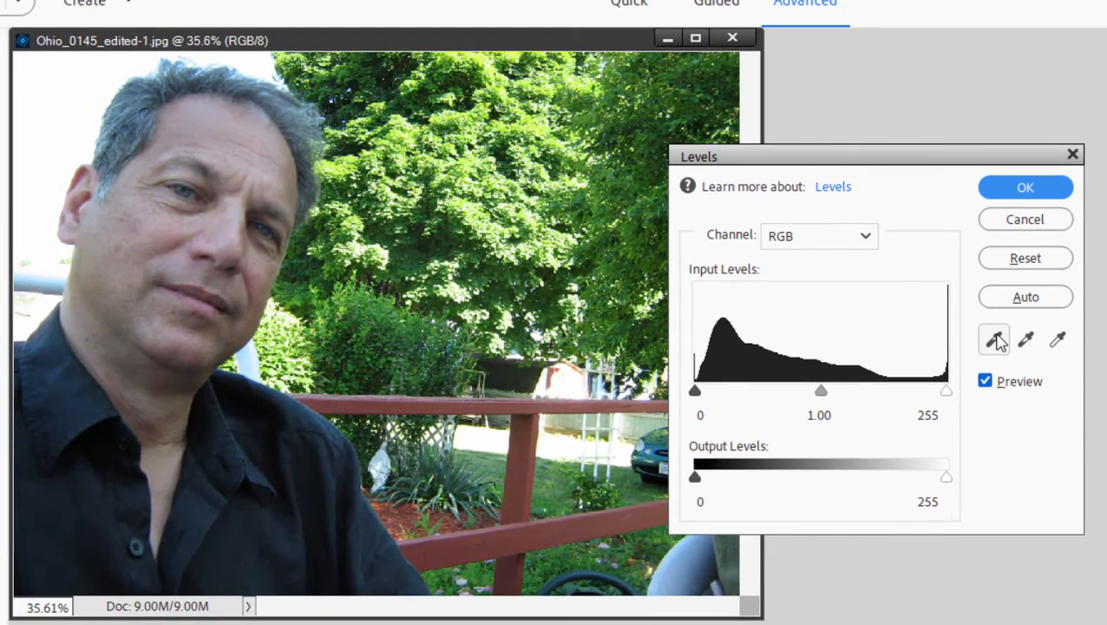
left_click(995, 340)
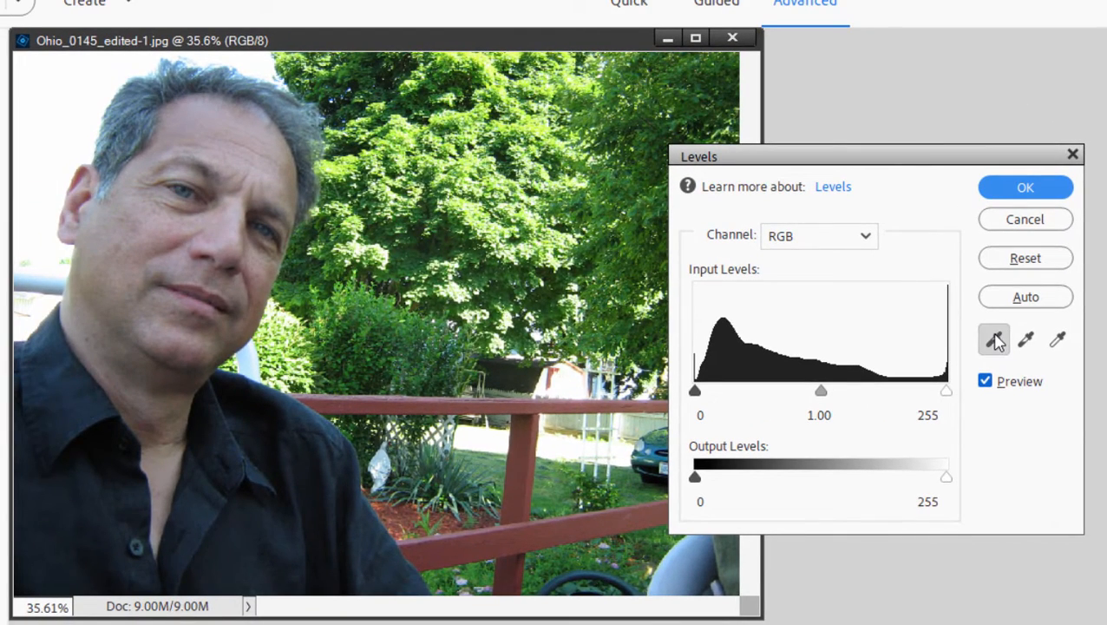
left_click(227, 378)
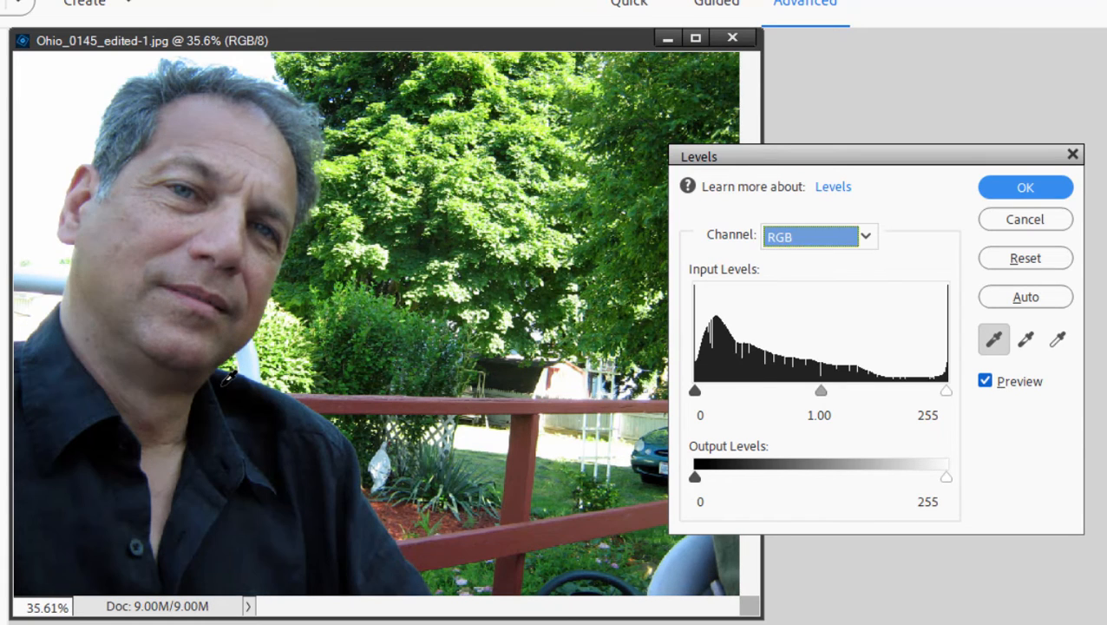
Set the Levels white point on the bright area beside the man's neck, compare with and without the preview, and apply the adjustment.
left_click(1058, 343)
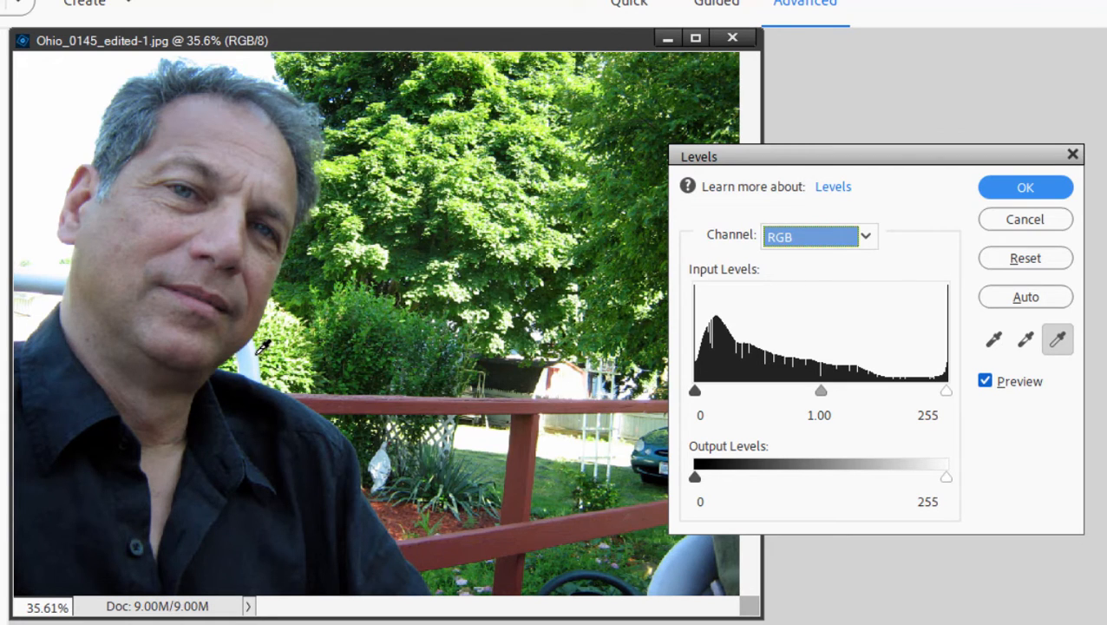
left_click(257, 352)
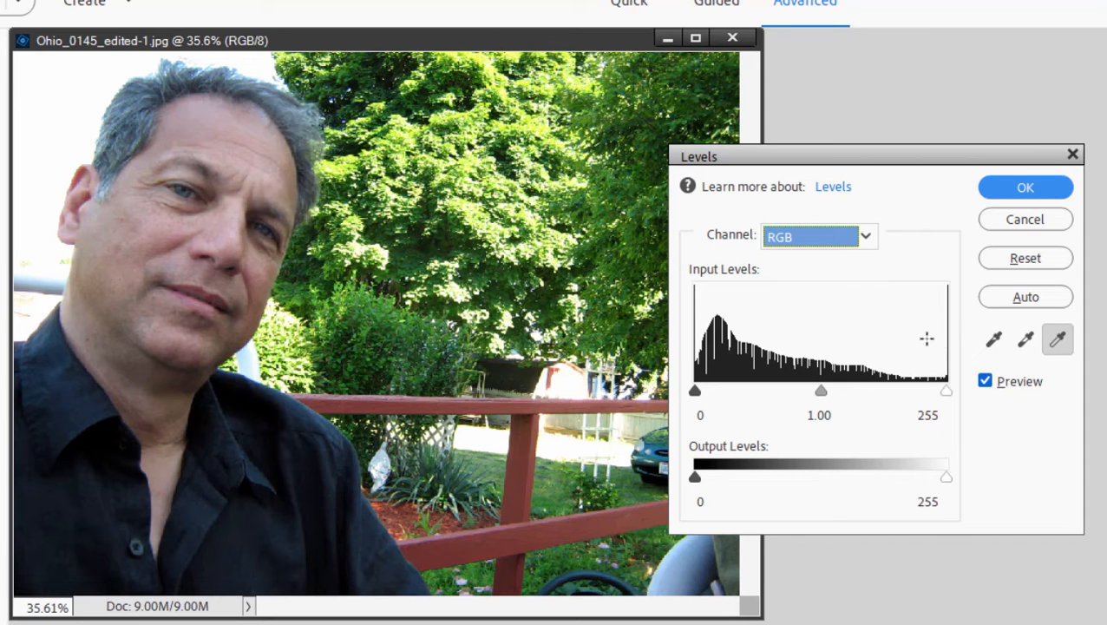
left_click(986, 382)
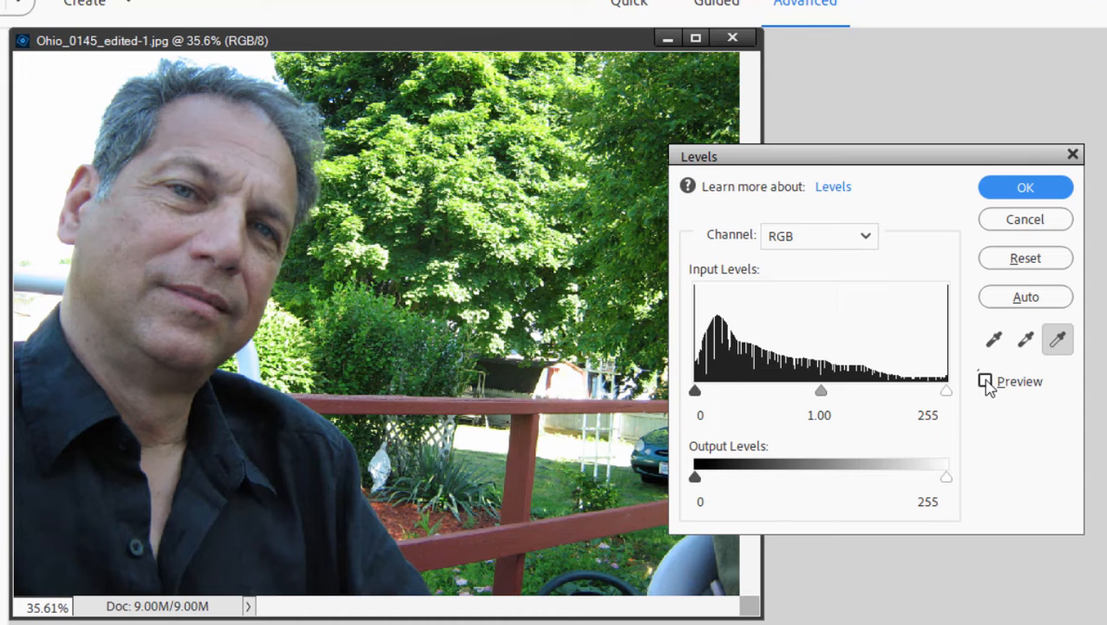
left_click(986, 382)
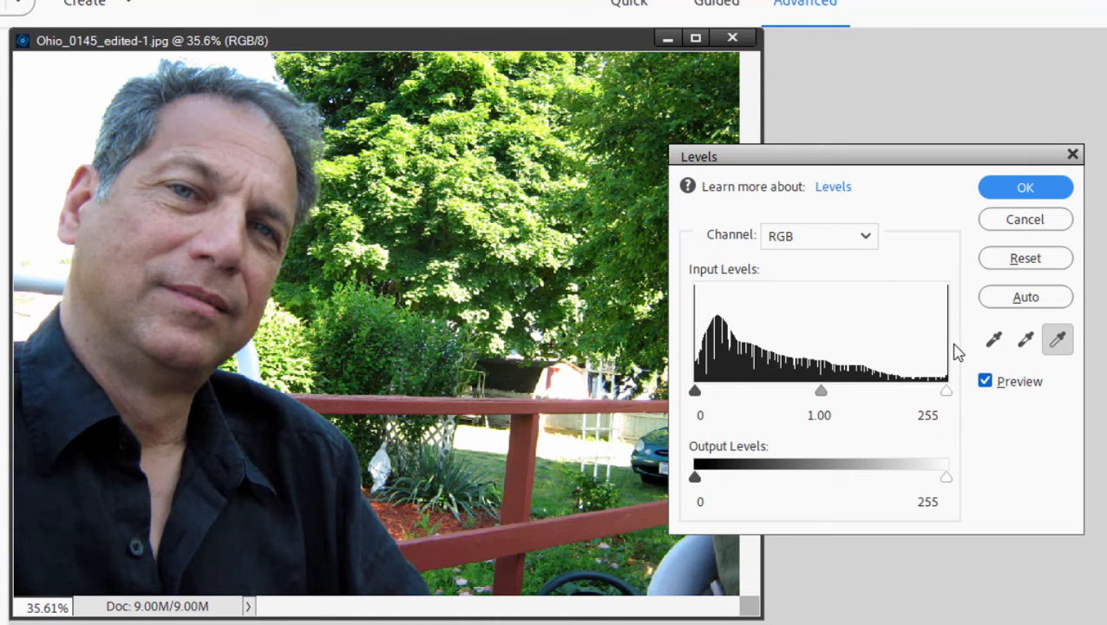
left_click(1021, 196)
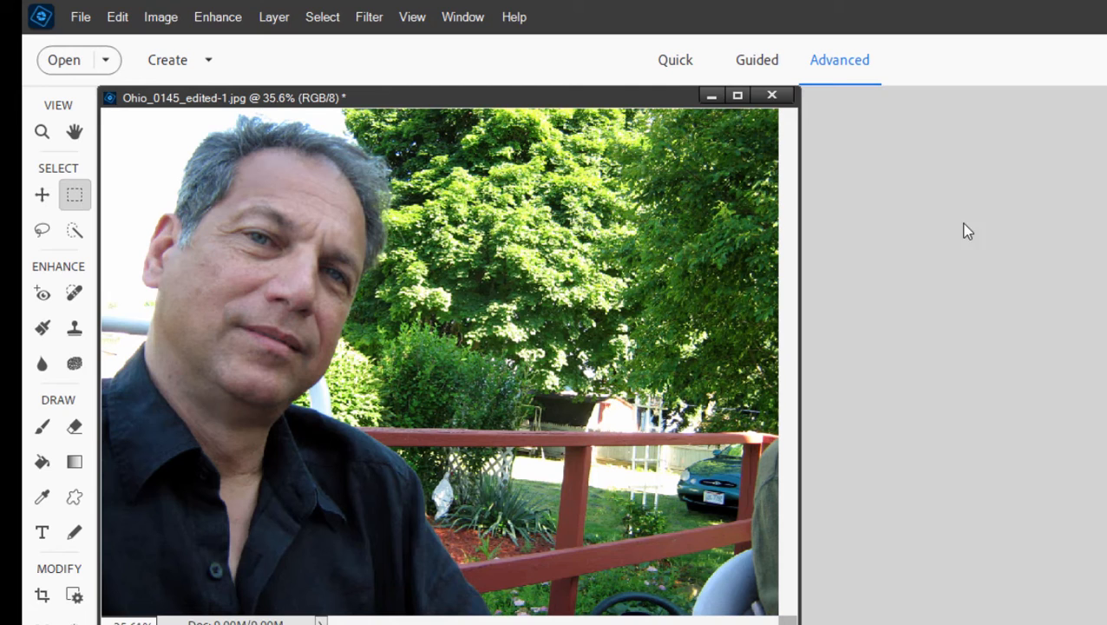
Adjust the backyard portrait's color for skin tone by sampling the man's forehead, compare with and without the preview, and apply it.
left_click(237, 18)
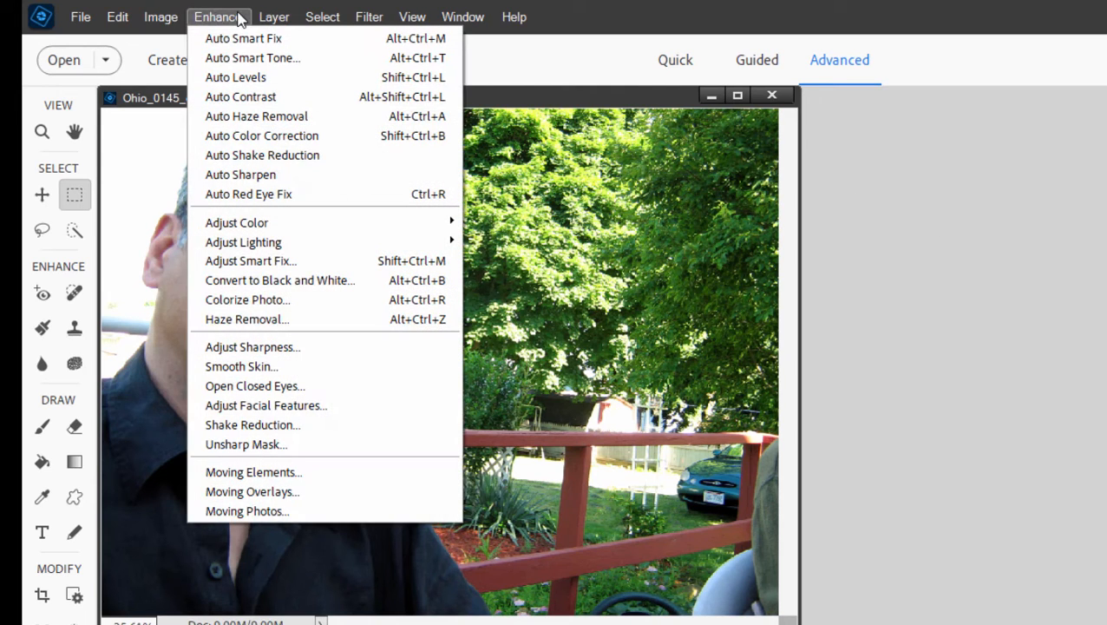
mouse_move(308, 228)
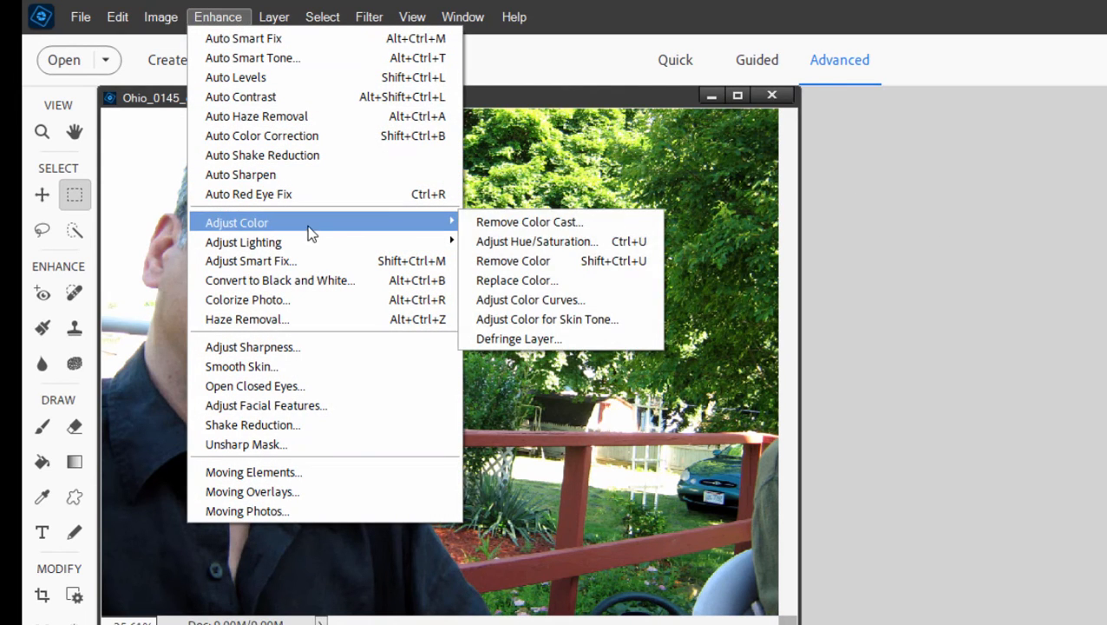
left_click(578, 320)
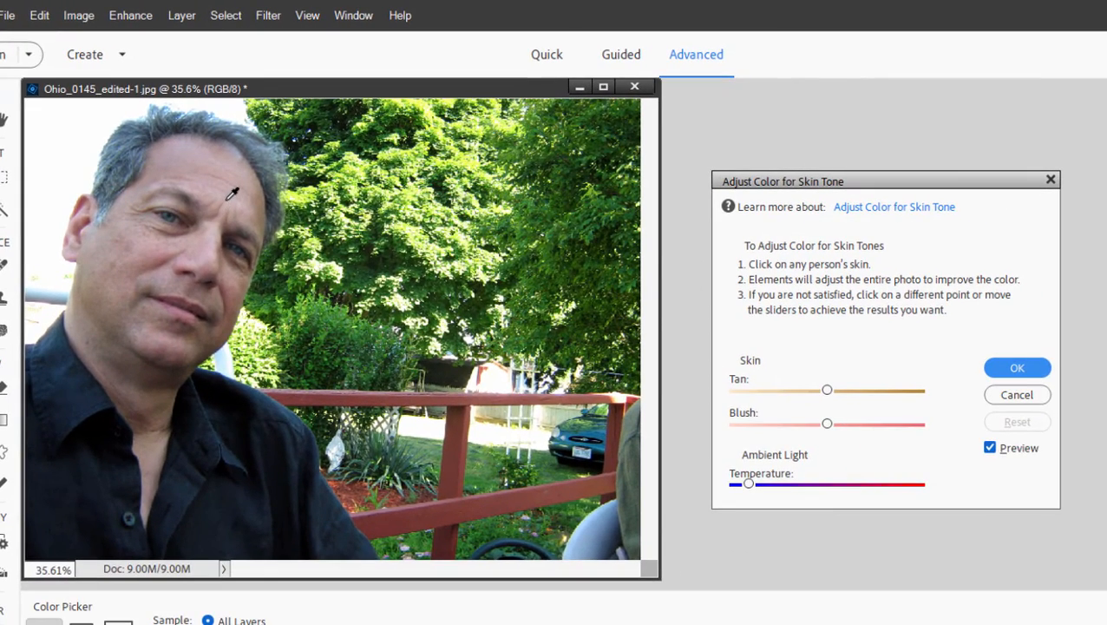
left_click(228, 198)
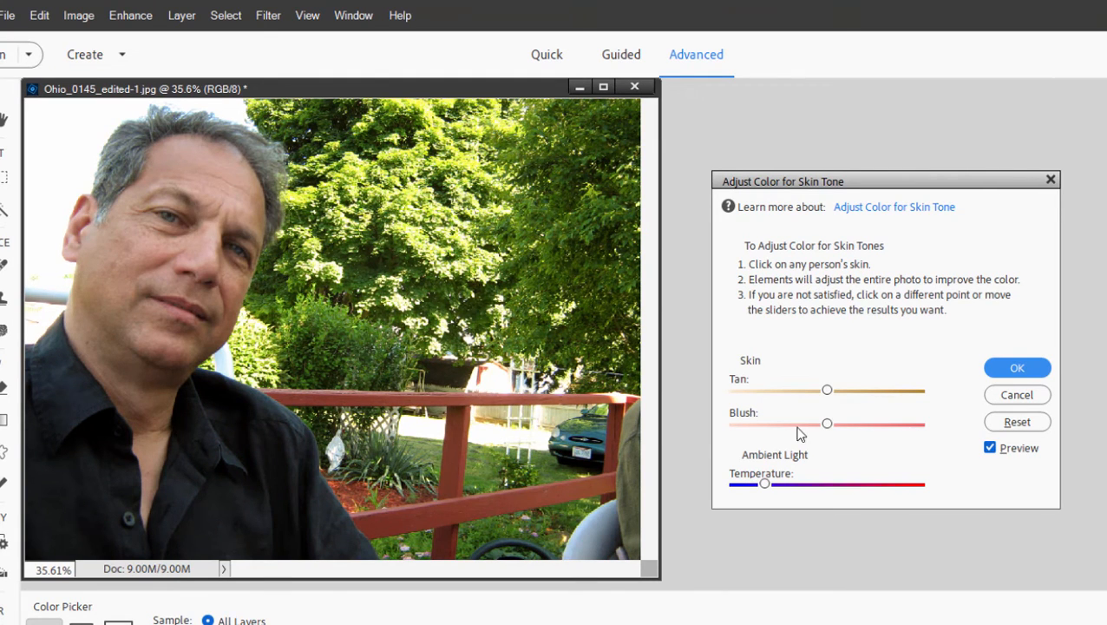
left_click(989, 448)
left_click(989, 448)
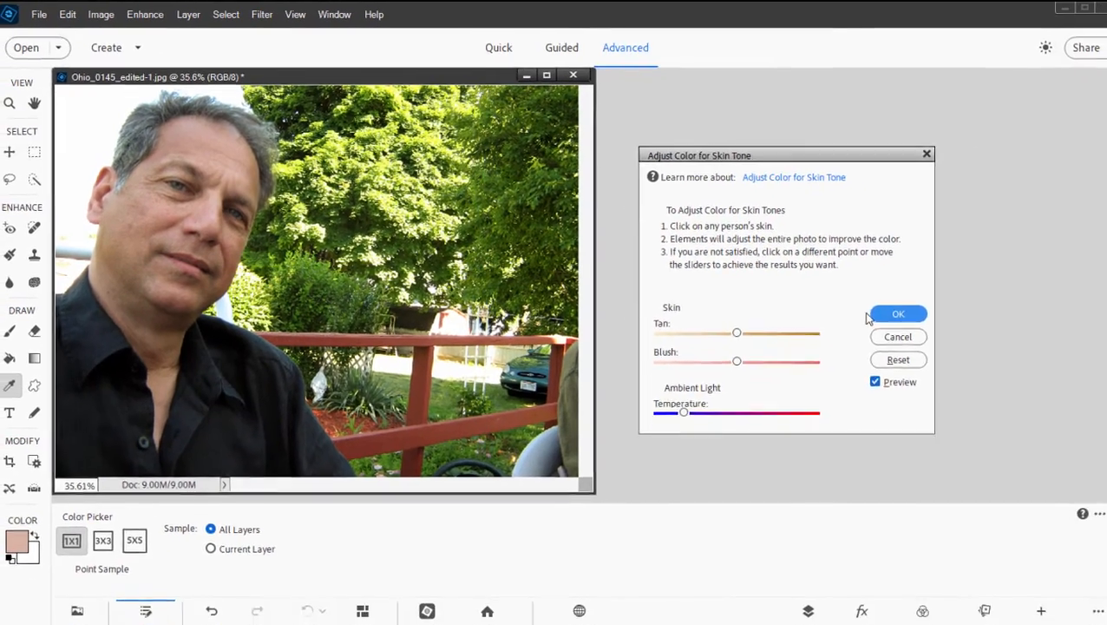
left_click(1017, 367)
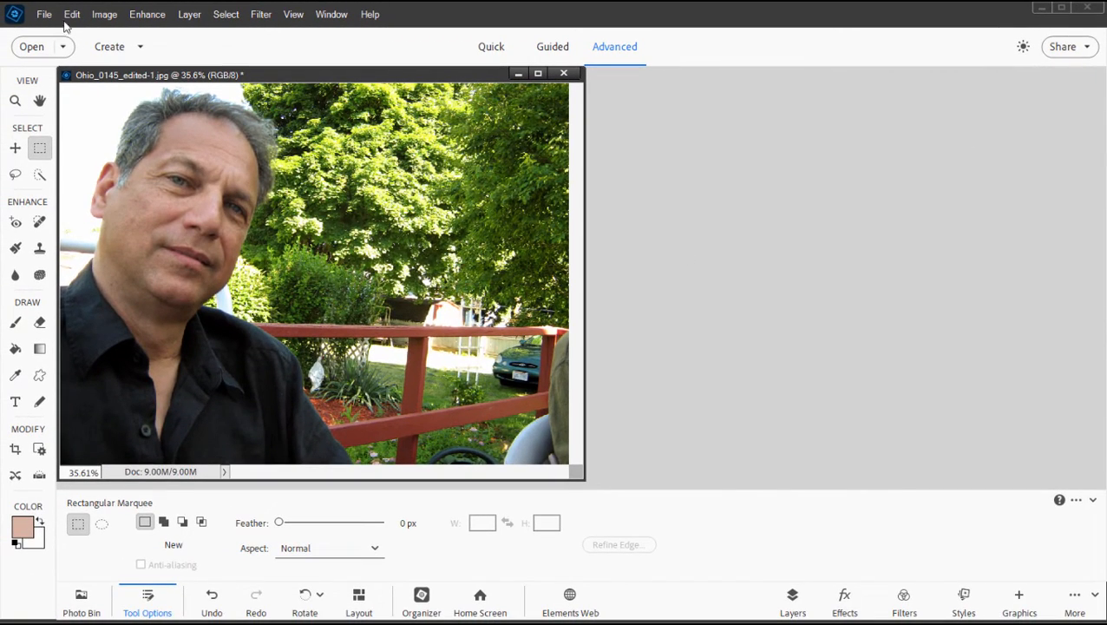
left_click(158, 15)
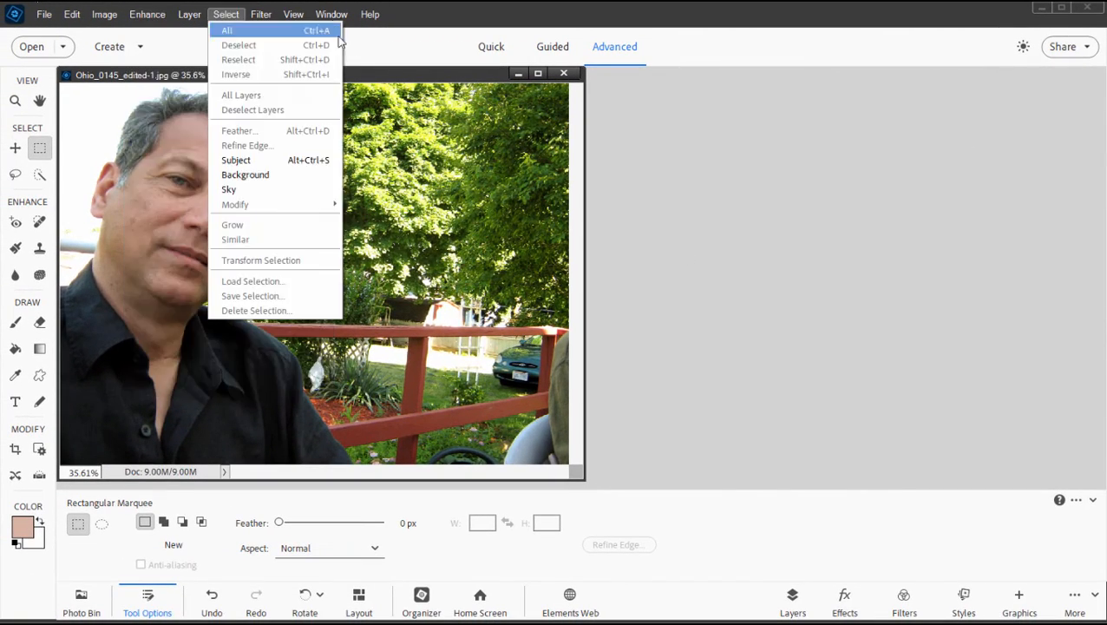
left_click(436, 78)
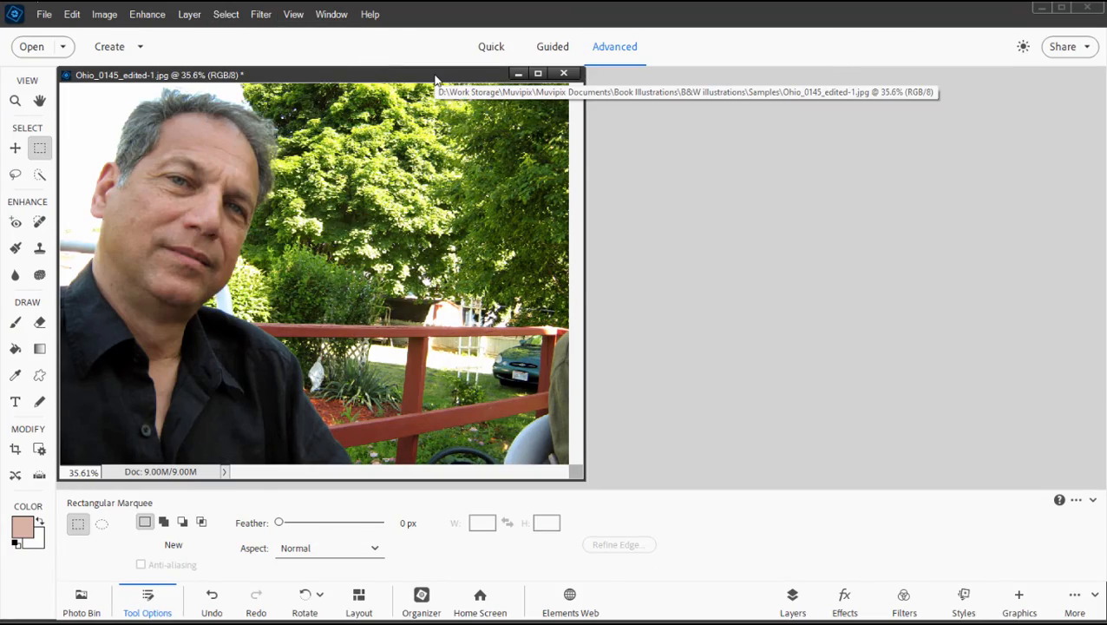